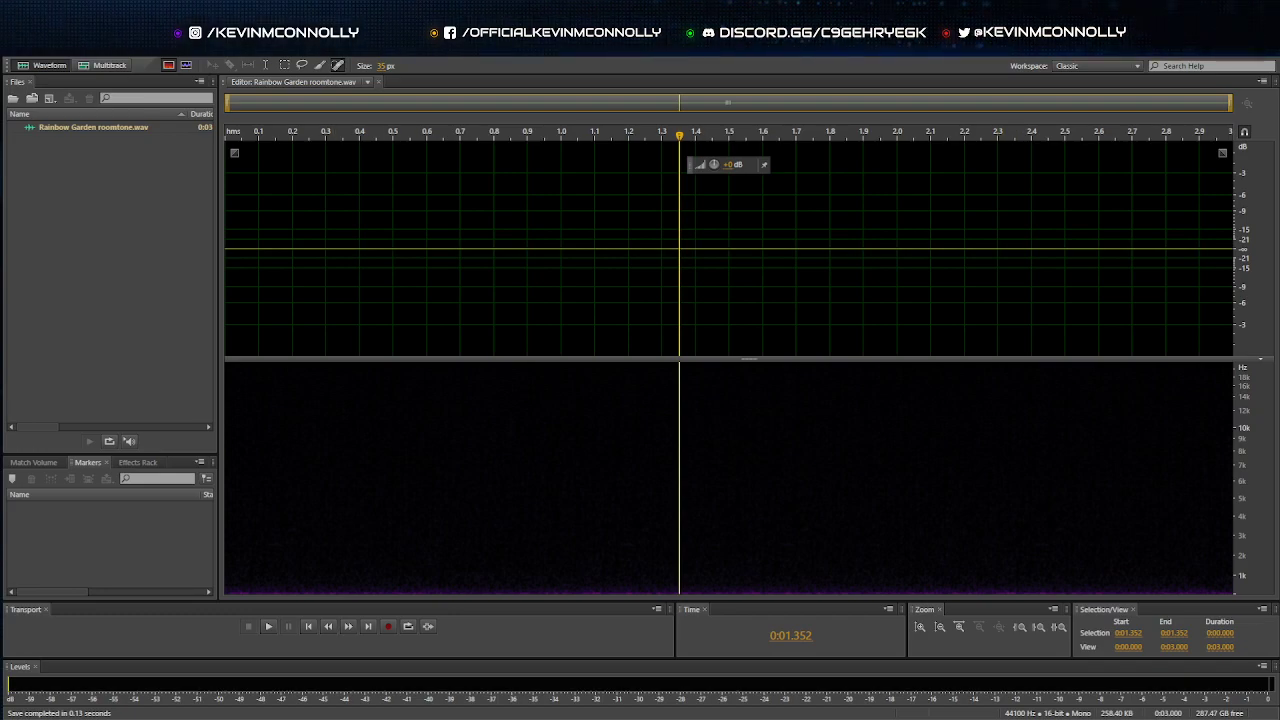
Open 014_RainbowGarden_Ch 11.wav from disk and zoom in on its amplitude ruler.
{"action": "left_click", "coordinate": [13, 97]}
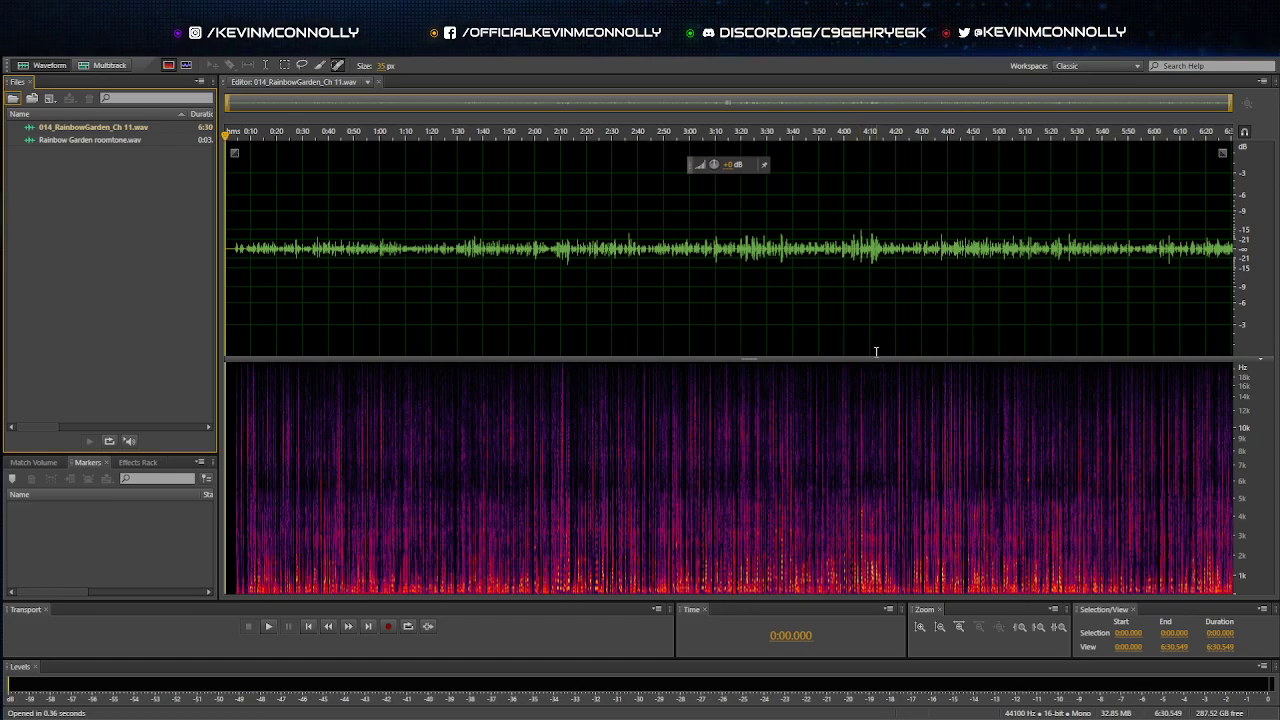
{"action": "scroll", "coordinate": [1244, 256], "scroll_direction": "up", "scroll_amount": 5}
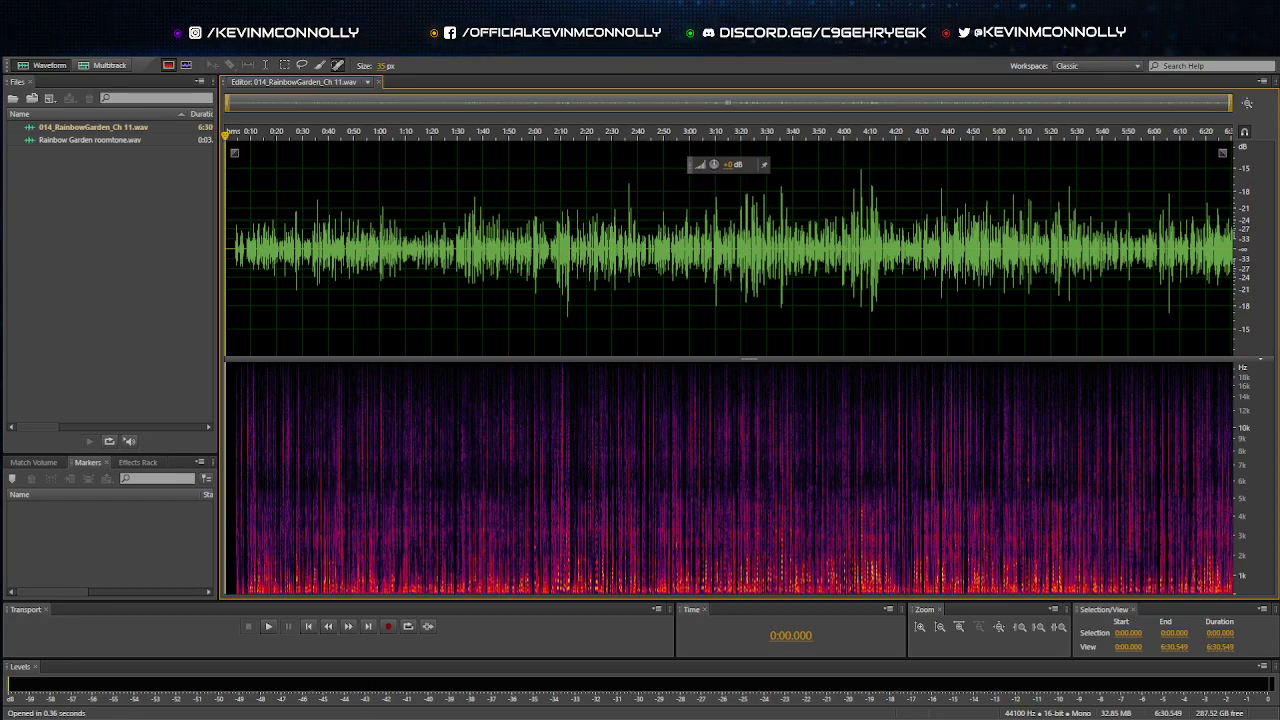
Open C1RGCHAP11.wav, zoom its amplitude, then switch back to 014_RainbowGarden_Ch 11.wav.
{"action": "left_click", "coordinate": [498, 624]}
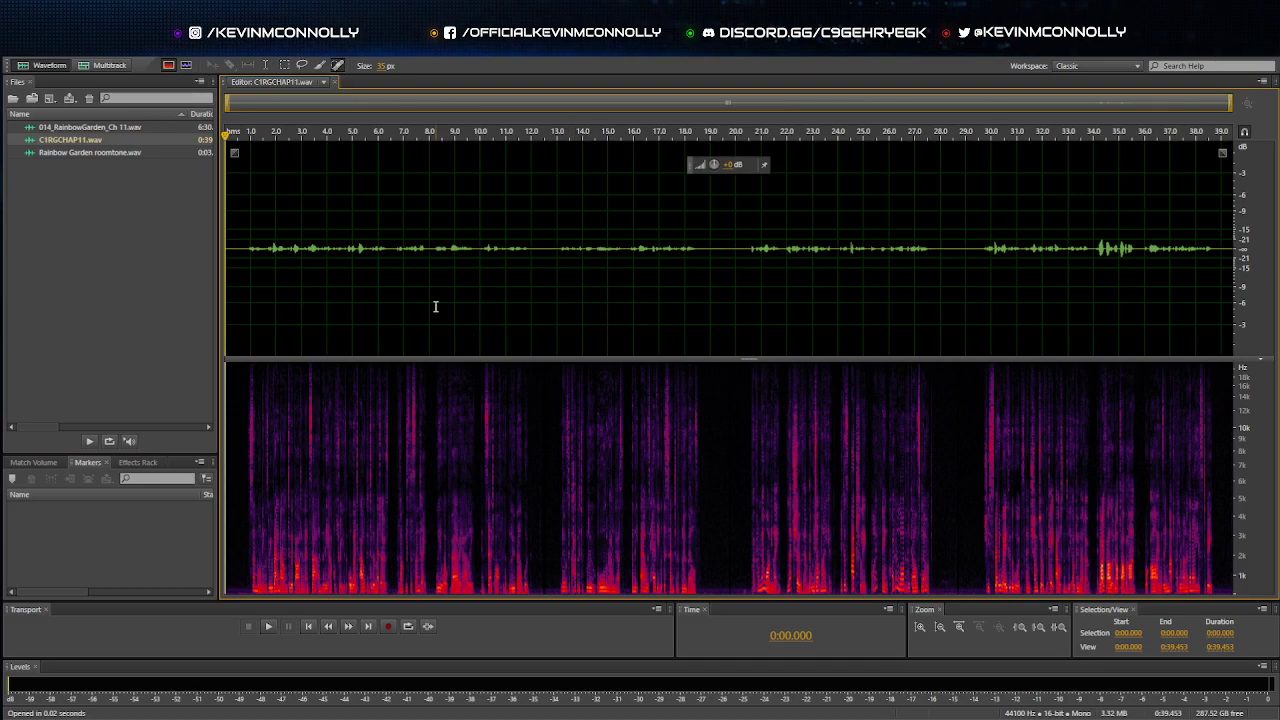
{"action": "scroll", "coordinate": [1247, 250], "scroll_direction": "up", "scroll_amount": 8}
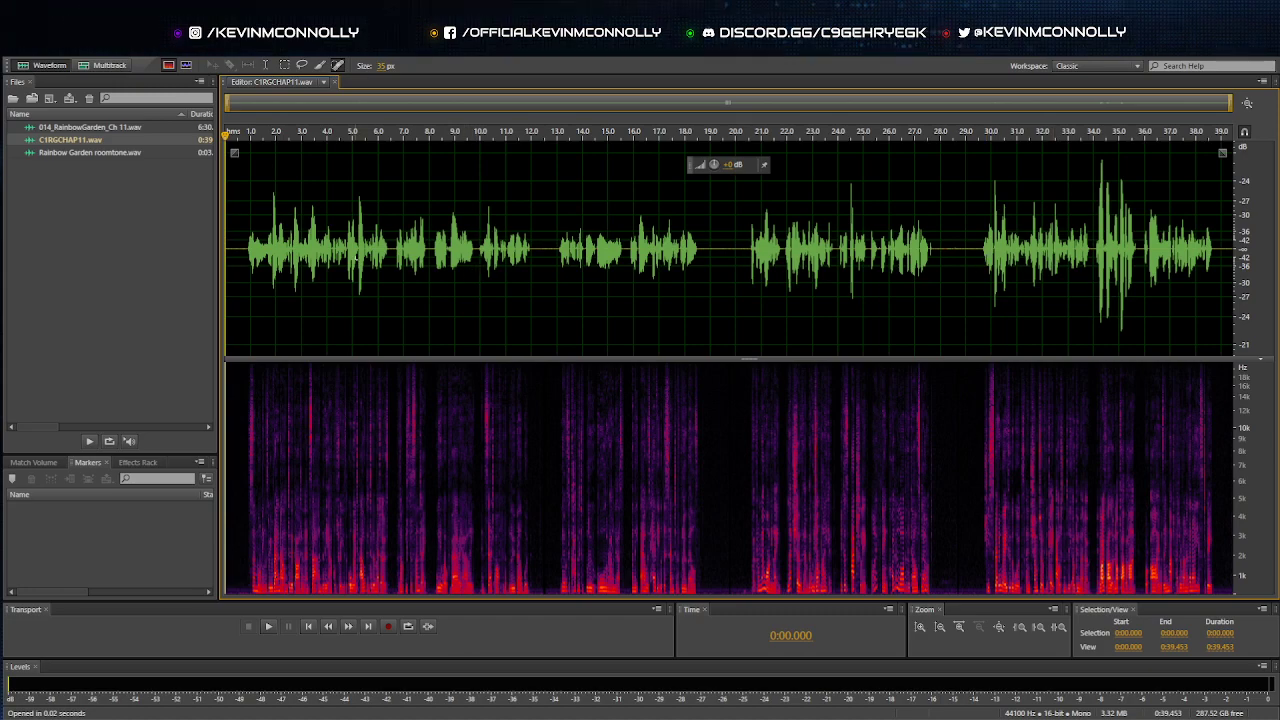
{"action": "double_click", "coordinate": [115, 128]}
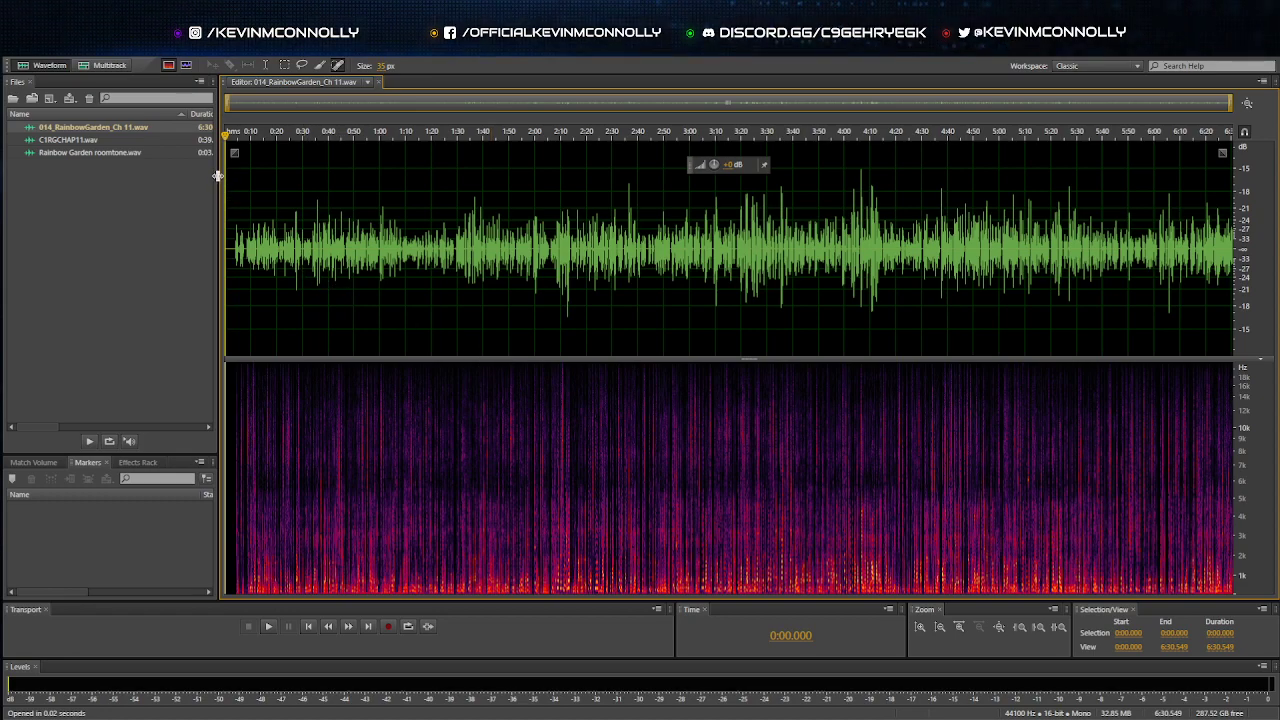
Narrow the side panels, view C1RGCHAP11.wav and Rainbow Garden roomtone.wav, then play the chapter briefly.
{"action": "left_click_drag", "start_coordinate": [216, 176], "coordinate": [164, 192]}
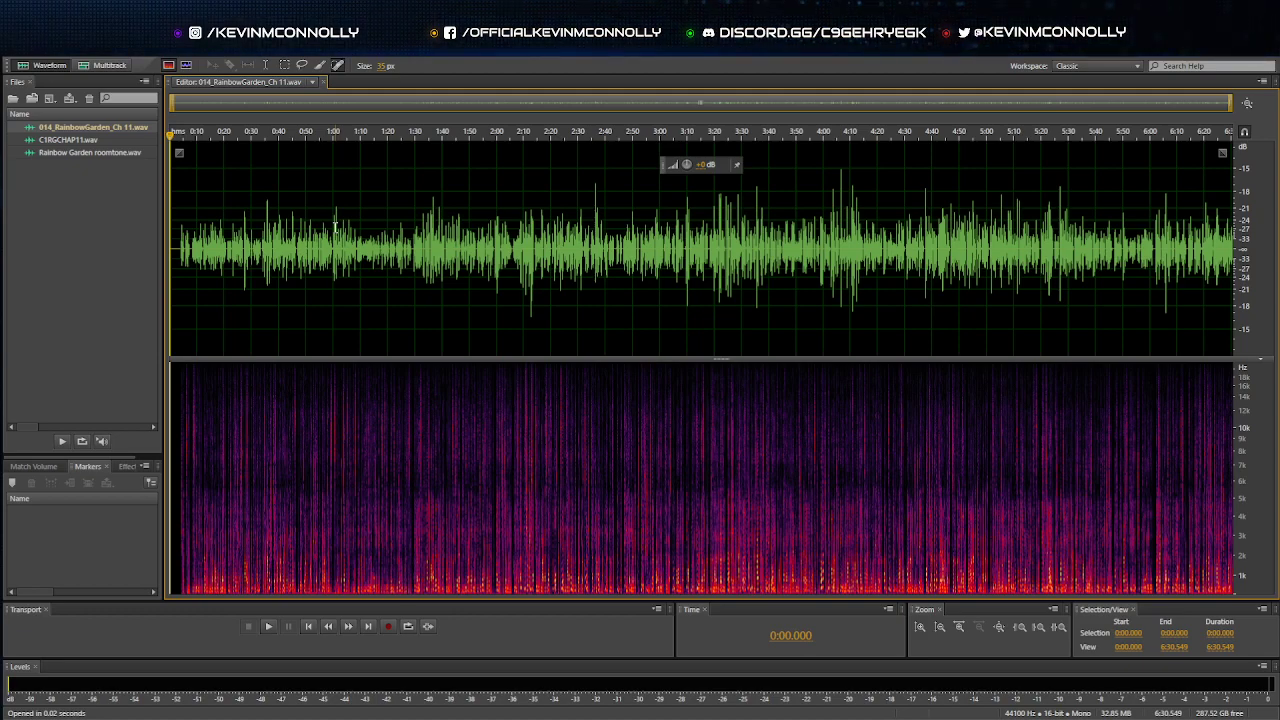
{"action": "double_click", "coordinate": [101, 139]}
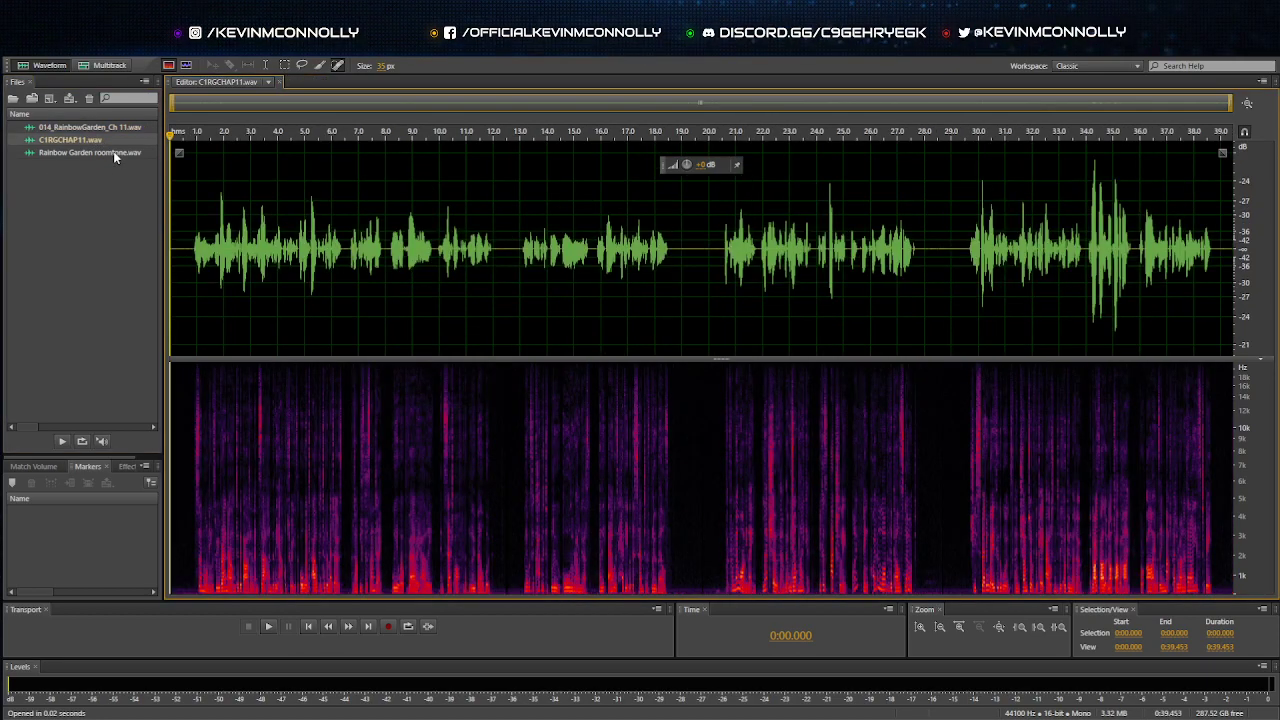
{"action": "double_click", "coordinate": [113, 151]}
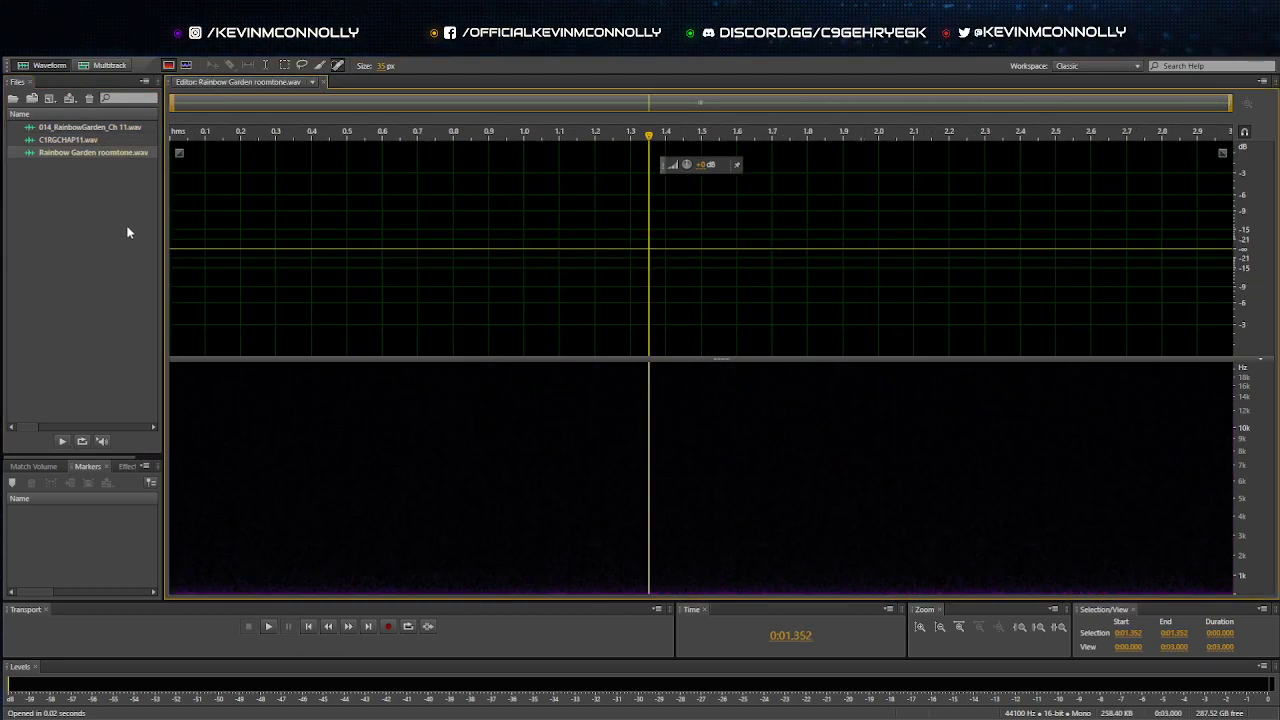
{"action": "double_click", "coordinate": [116, 127]}
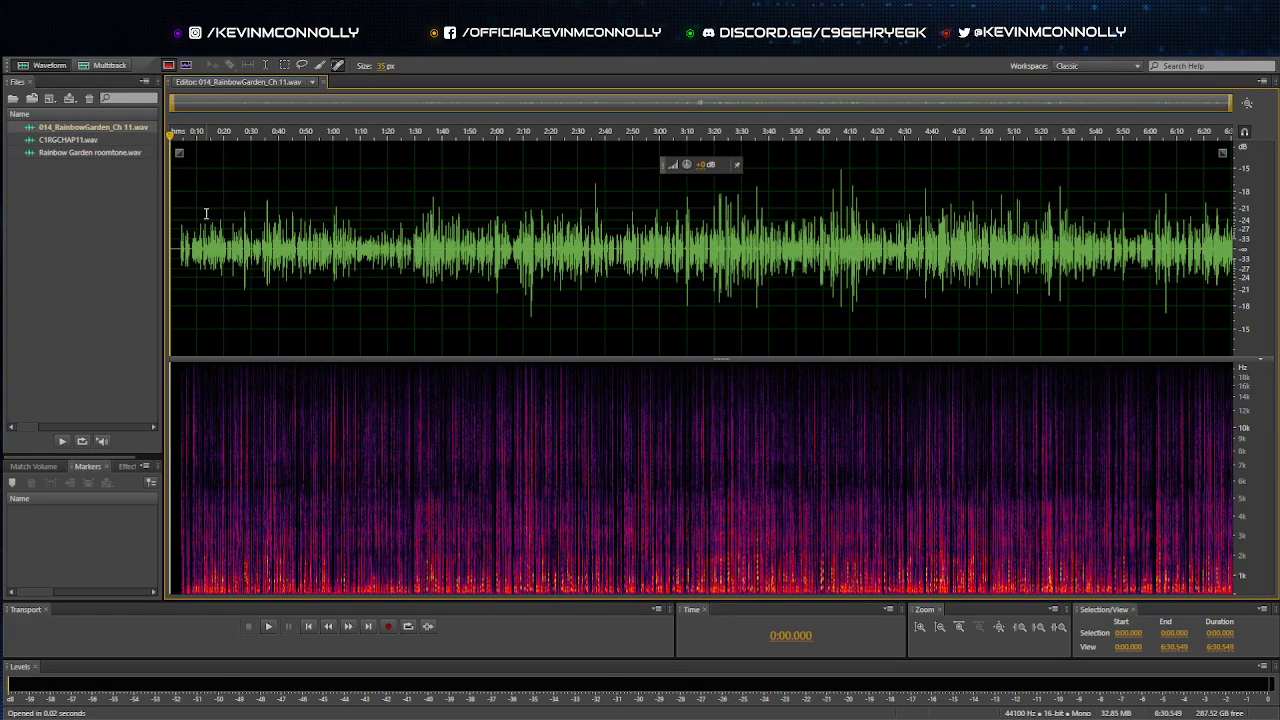
{"action": "key", "text": "space"}
{"action": "key", "text": "space"}
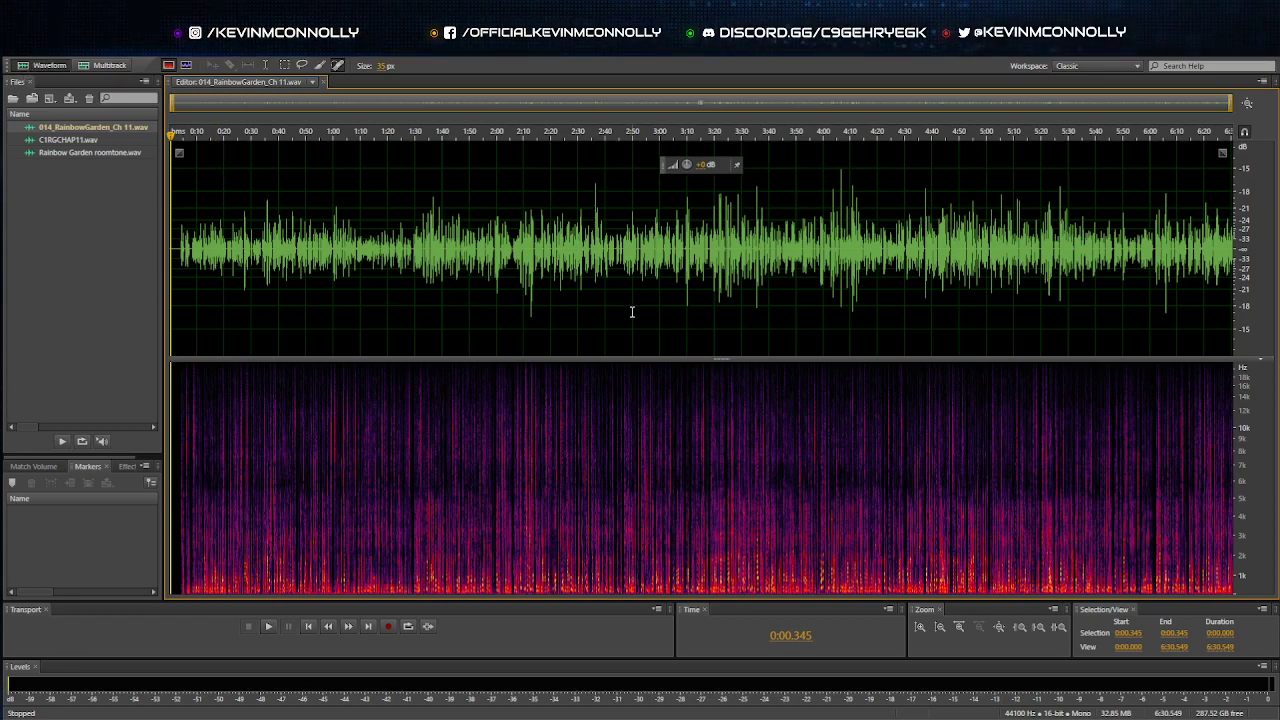
Zoom the timeline near 3:00, set the playhead at 2:52.693 and make the spectrogram taller.
{"action": "scroll", "coordinate": [658, 287], "scroll_direction": "up", "scroll_amount": 5}
{"action": "scroll", "coordinate": [658, 287], "scroll_direction": "up", "scroll_amount": 1}
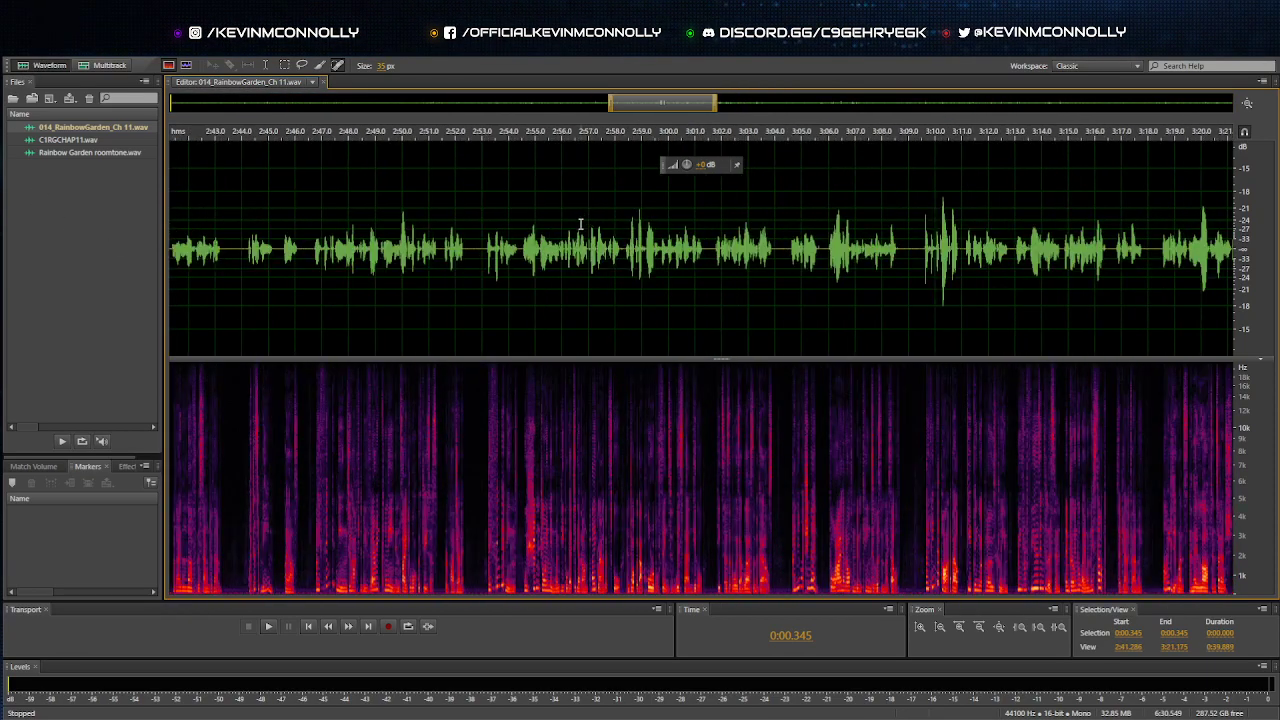
{"action": "left_click", "coordinate": [474, 213]}
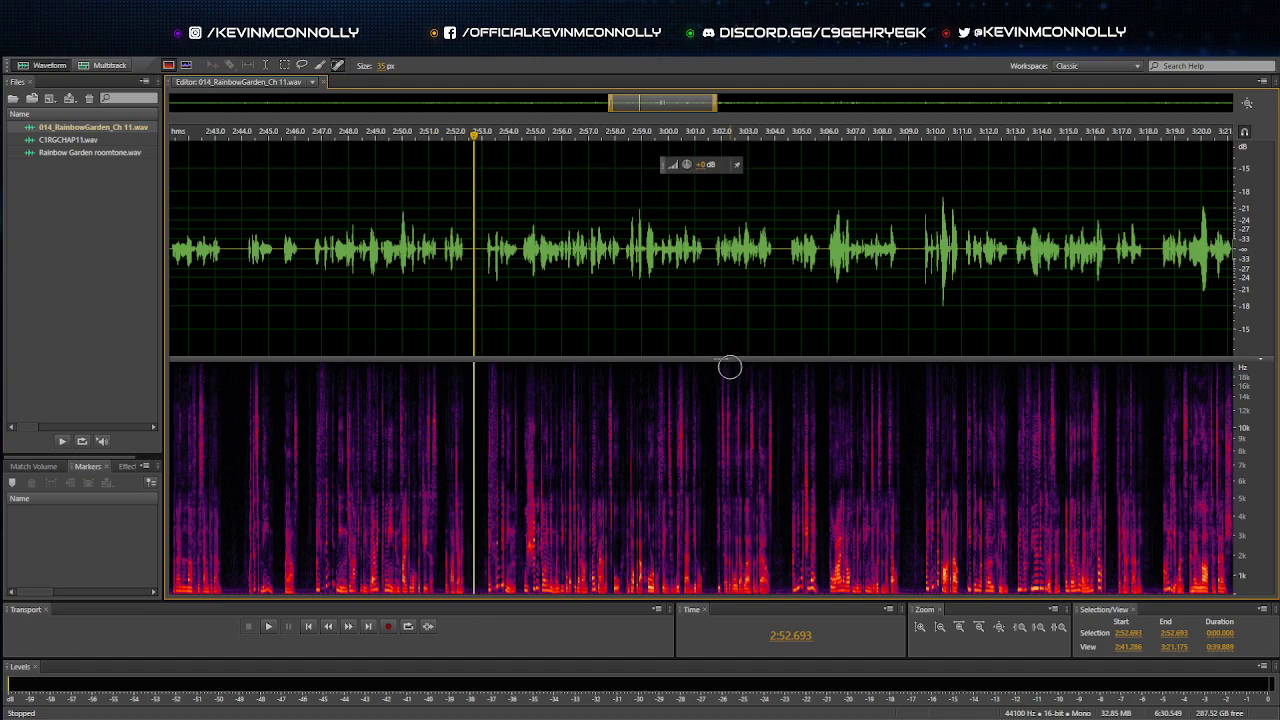
{"action": "mouse_move", "coordinate": [721, 357]}
{"action": "left_mouse_down"}
{"action": "mouse_move", "coordinate": [723, 320]}
{"action": "mouse_move", "coordinate": [721, 346]}
{"action": "left_mouse_up"}
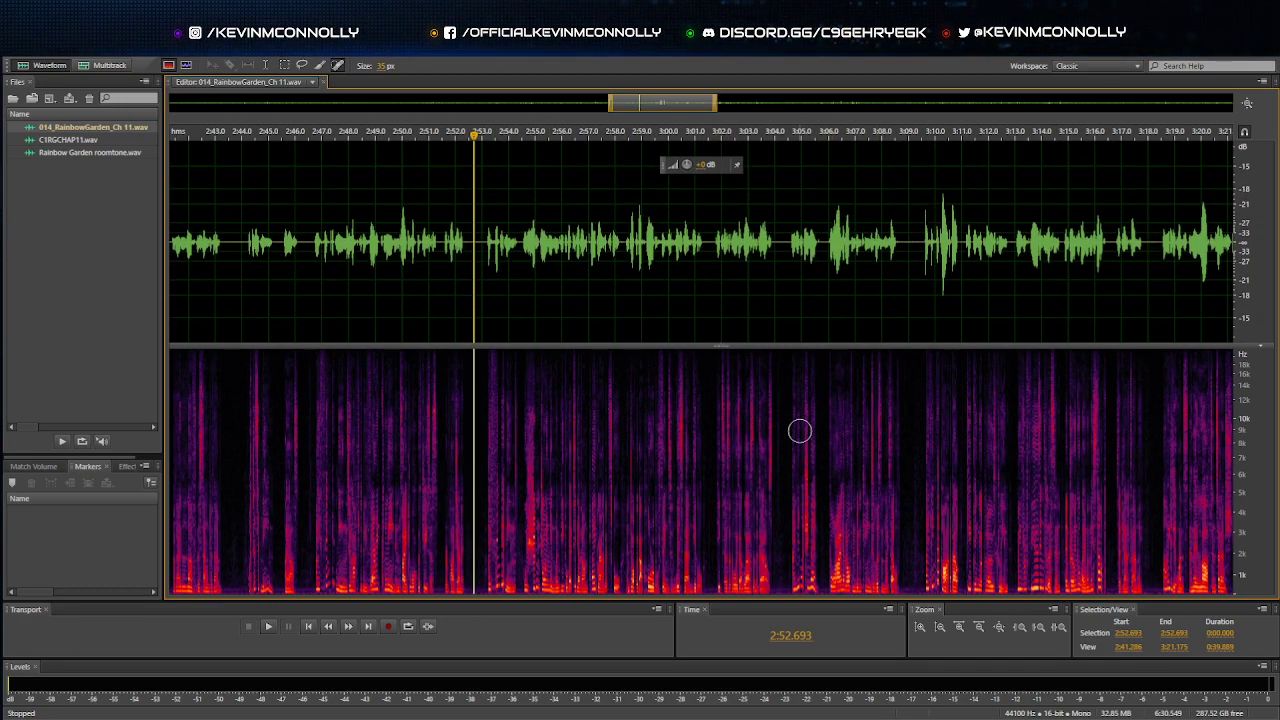
Play the narration from just past 3:05 and zoom in on 3:02–3:06.
{"action": "scroll", "coordinate": [694, 283], "scroll_direction": "up", "scroll_amount": 4}
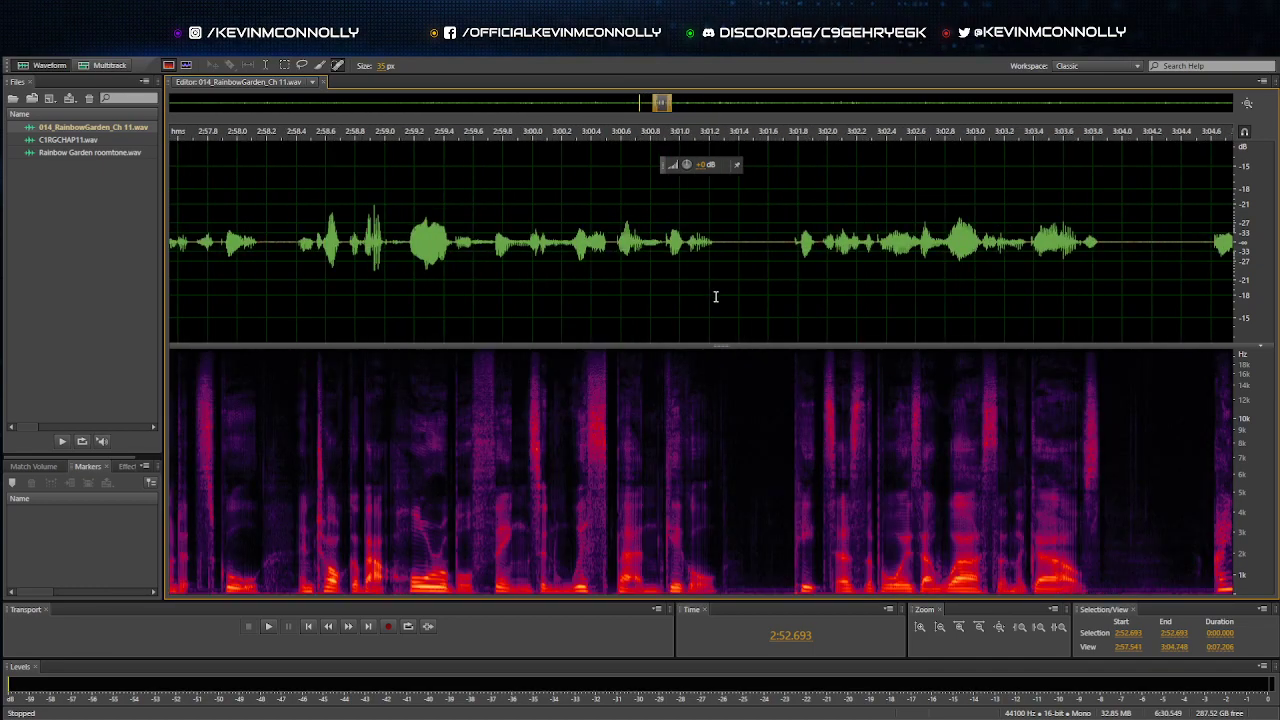
{"action": "scroll", "coordinate": [636, 287], "scroll_direction": "down", "scroll_amount": 2}
{"action": "scroll", "coordinate": [636, 287], "scroll_direction": "down", "scroll_amount": 1}
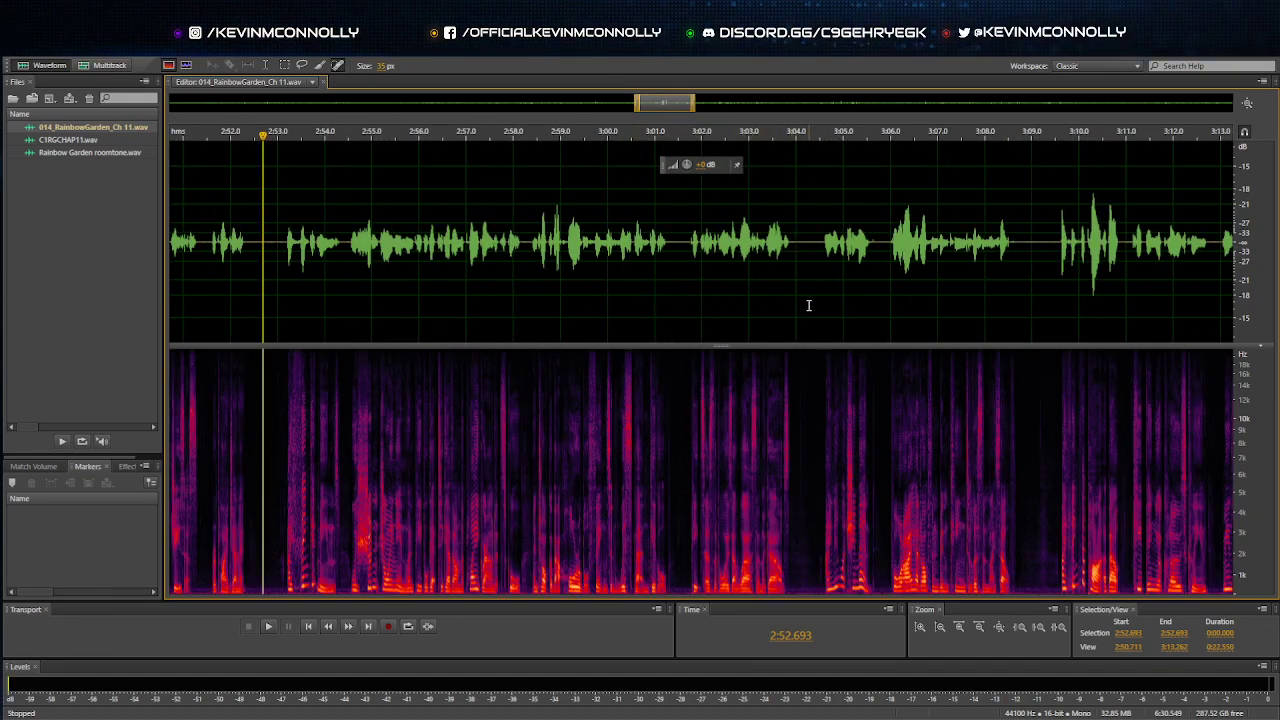
{"action": "scroll", "coordinate": [835, 305], "scroll_direction": "up", "scroll_amount": 3}
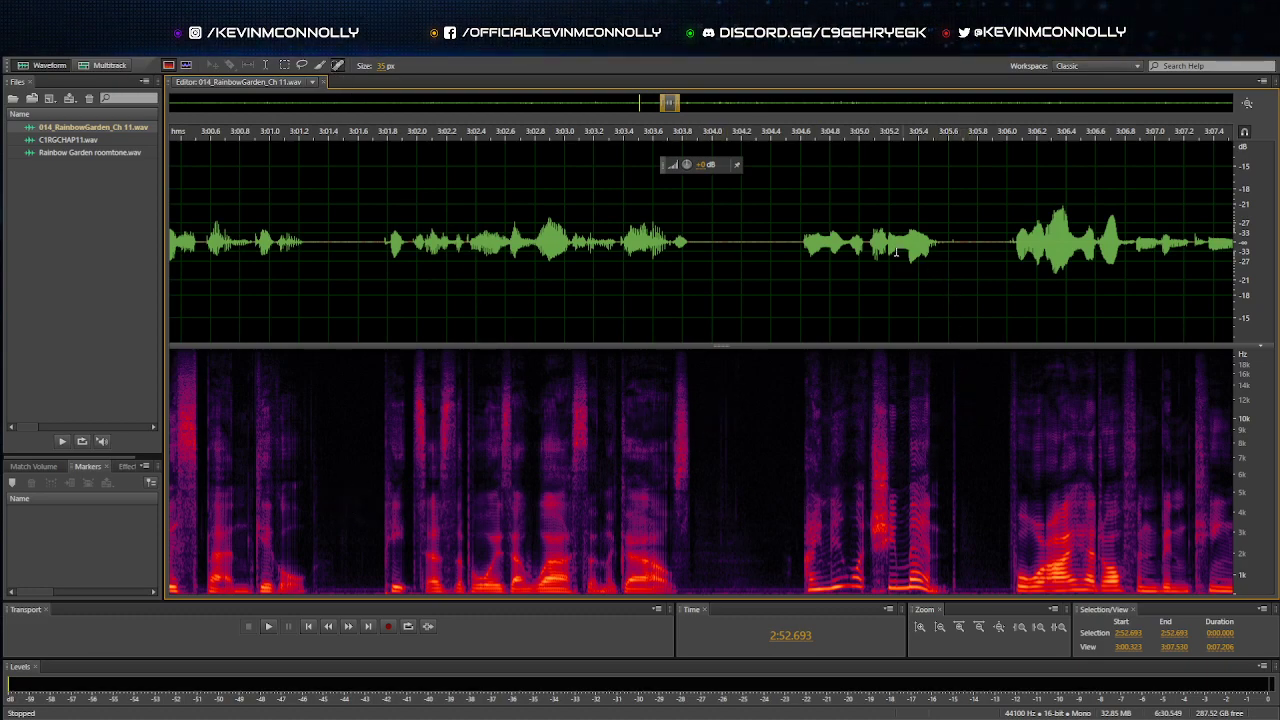
{"action": "left_click", "coordinate": [869, 300]}
{"action": "key", "text": "space"}
{"action": "key", "text": "space"}
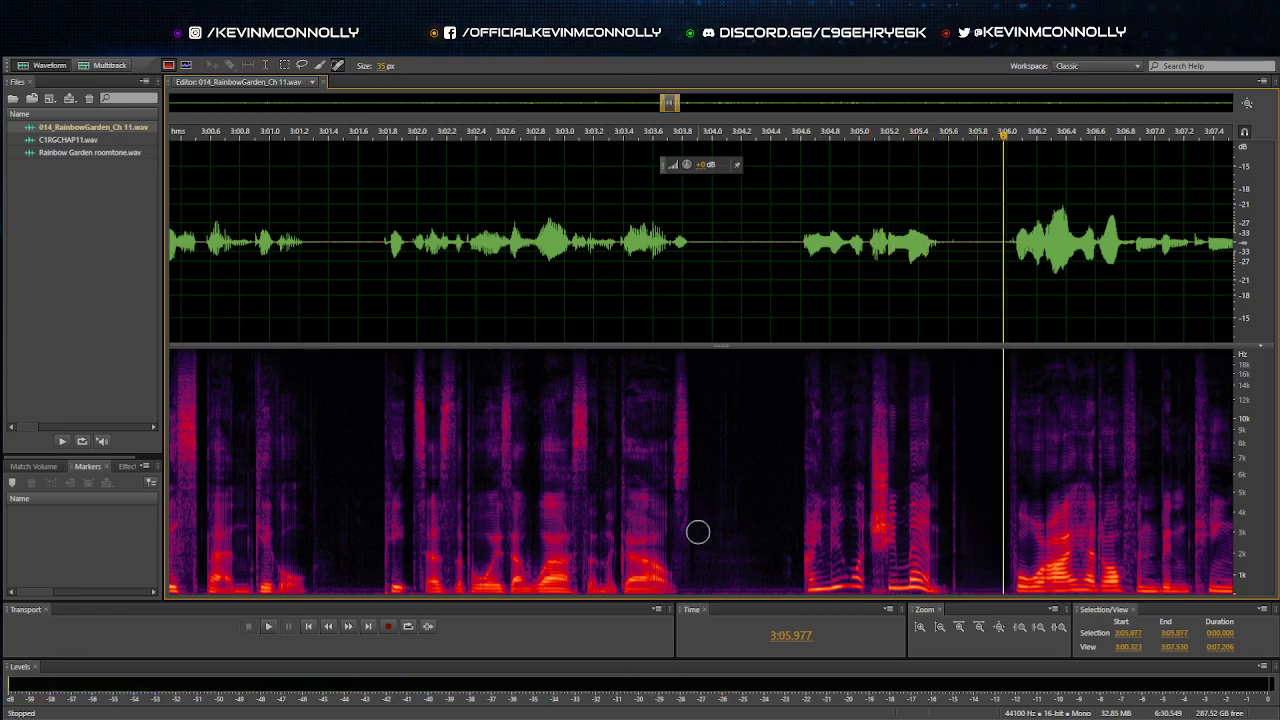
{"action": "scroll", "coordinate": [794, 553], "scroll_direction": "up", "scroll_amount": 2}
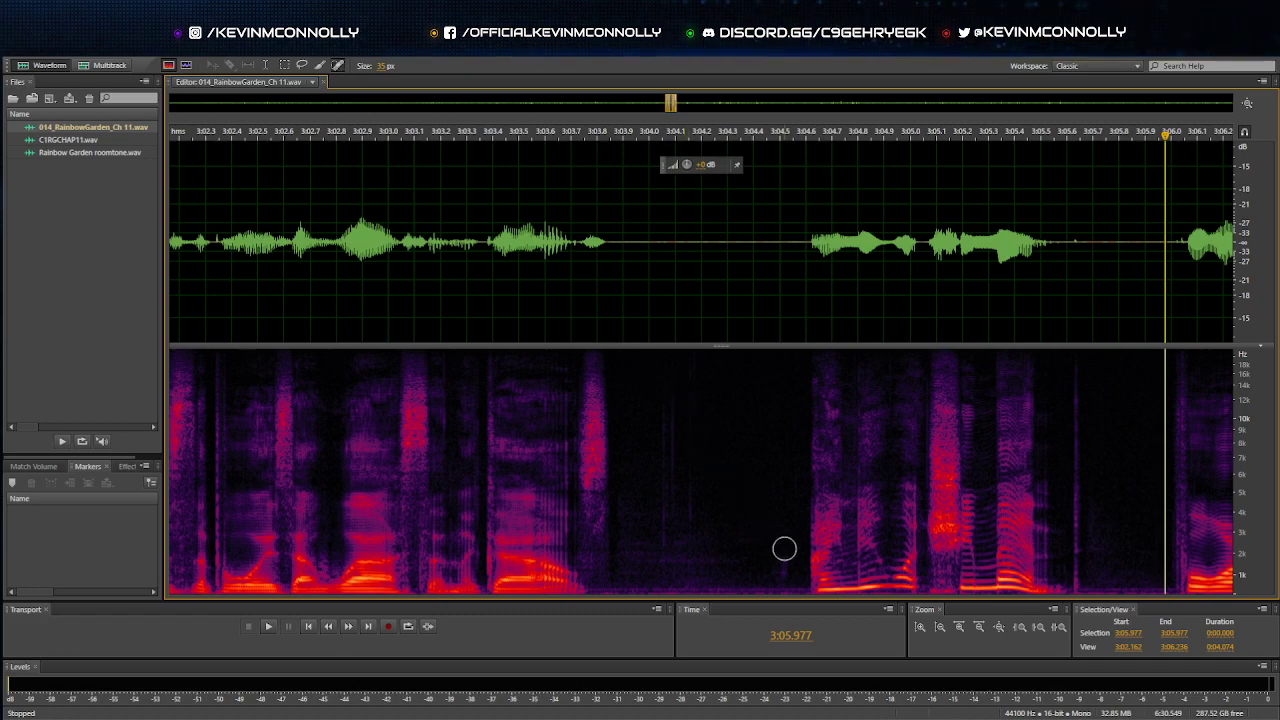
Paint over the gap near 3:04 with the Spot Healing Brush, then zoom back out.
{"action": "left_click_drag", "start_coordinate": [786, 546], "coordinate": [787, 583]}
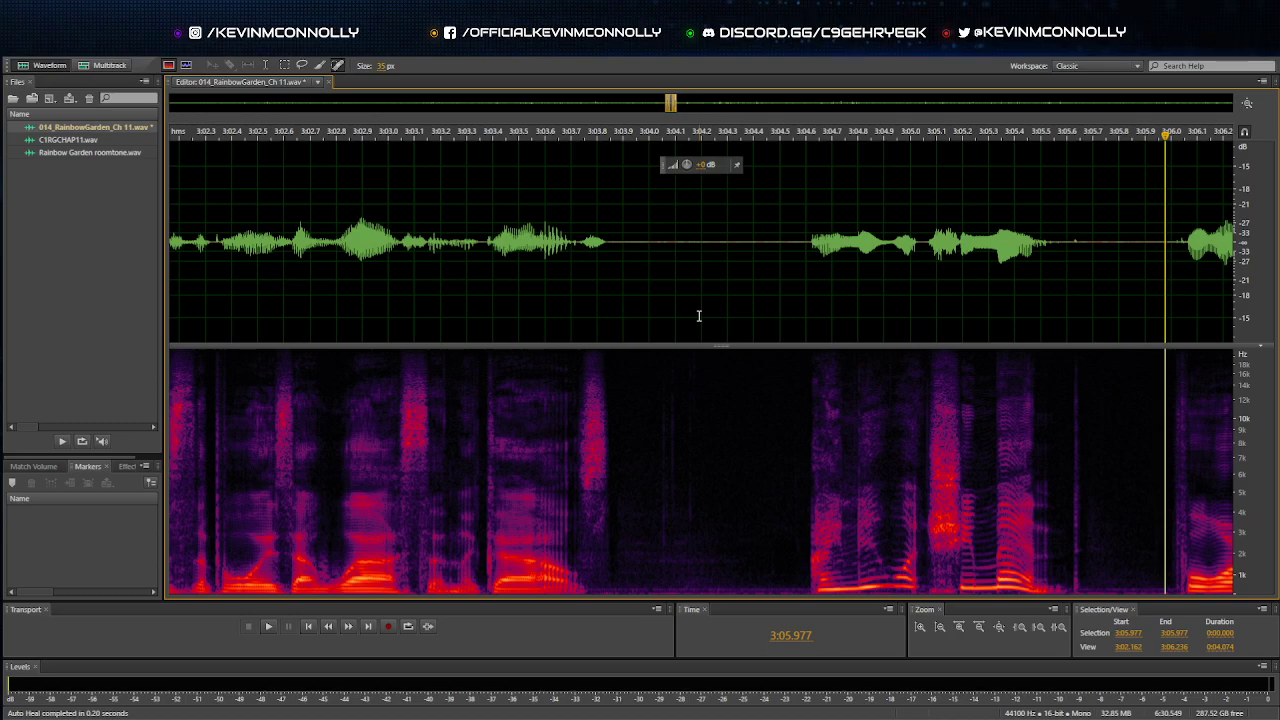
{"action": "scroll", "coordinate": [718, 287], "scroll_direction": "down", "scroll_amount": 10}
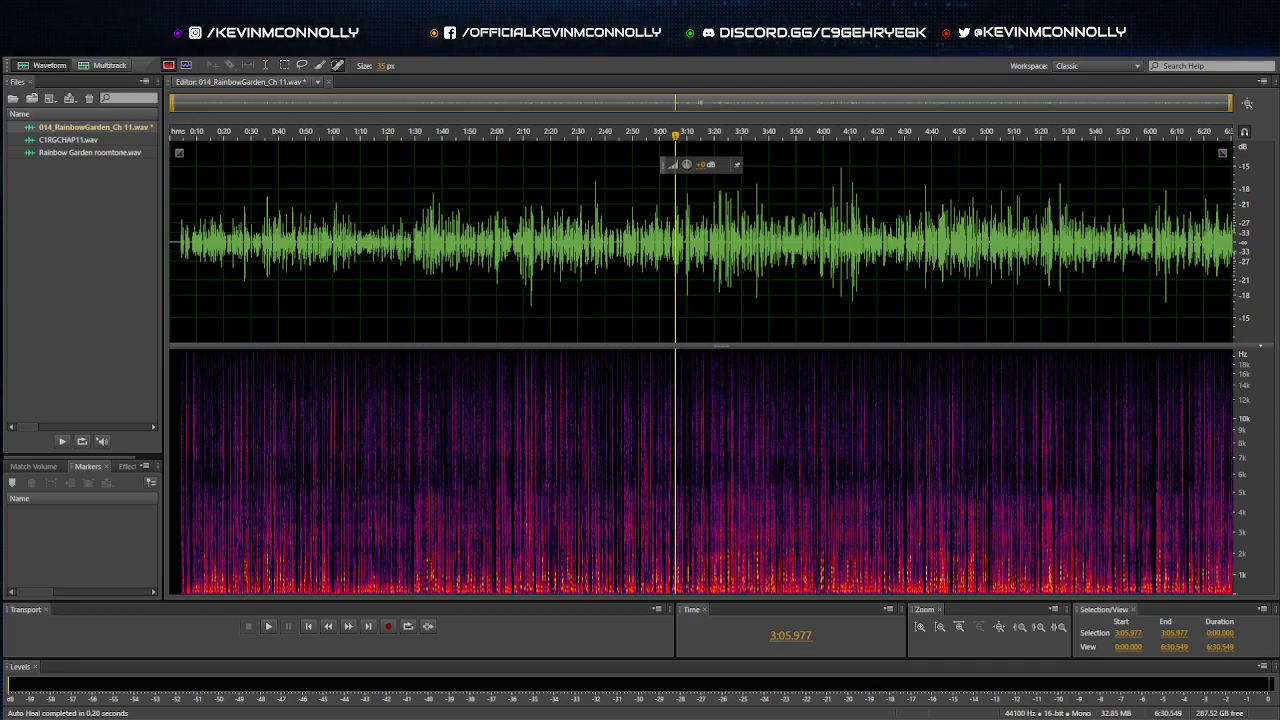
Enter 0:01:45.90 in the Time display so the playhead sits at 1:45.900.
{"action": "left_click", "coordinate": [819, 635]}
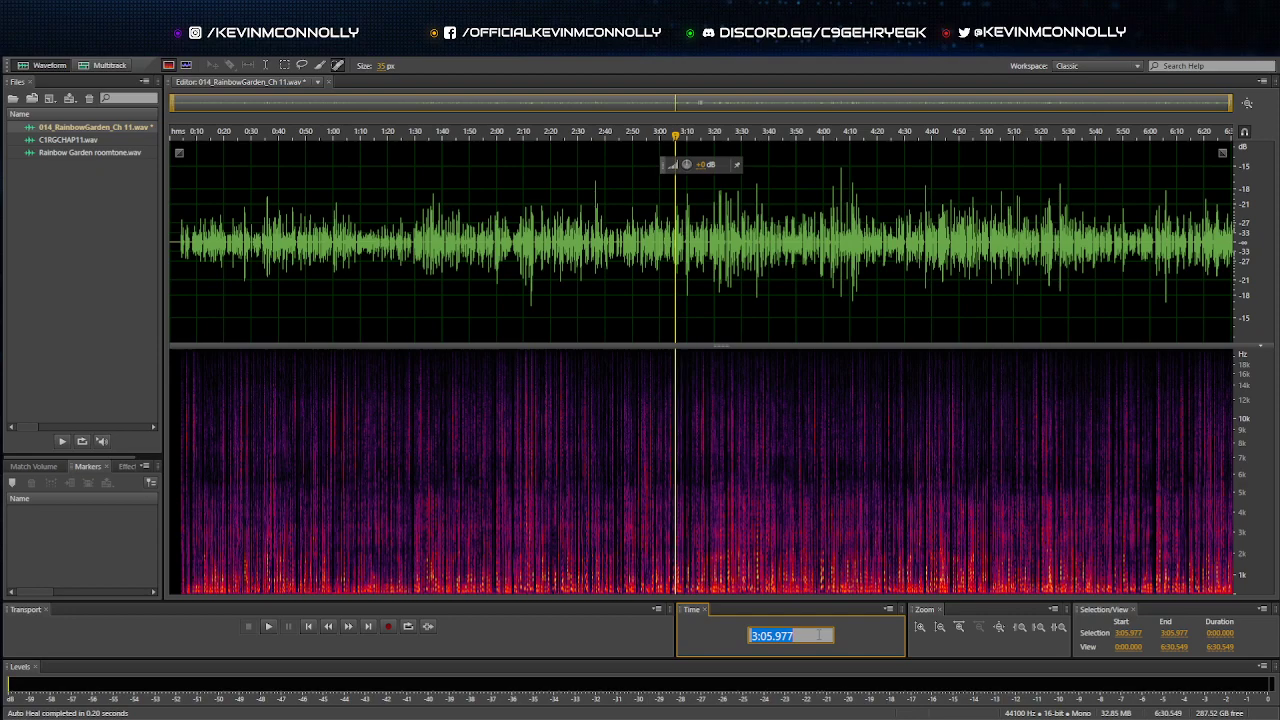
{"action": "key", "text": "ctrl+v"}
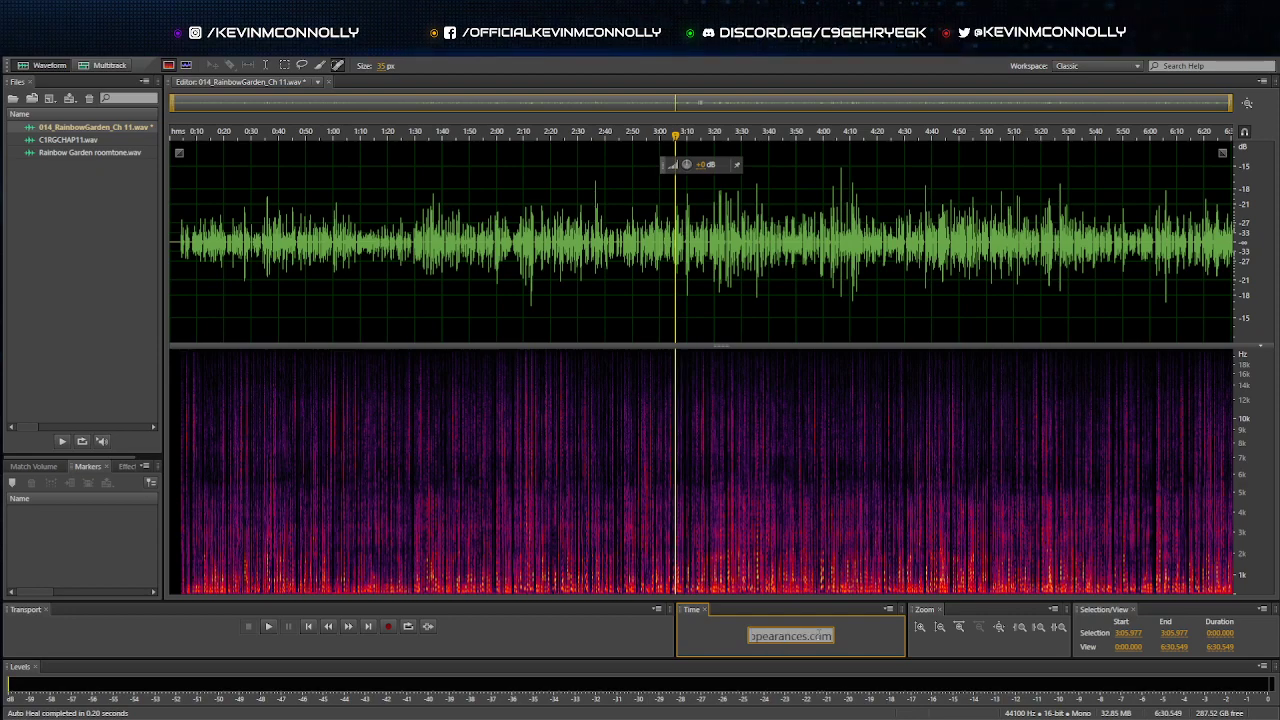
{"action": "key", "text": "Return"}
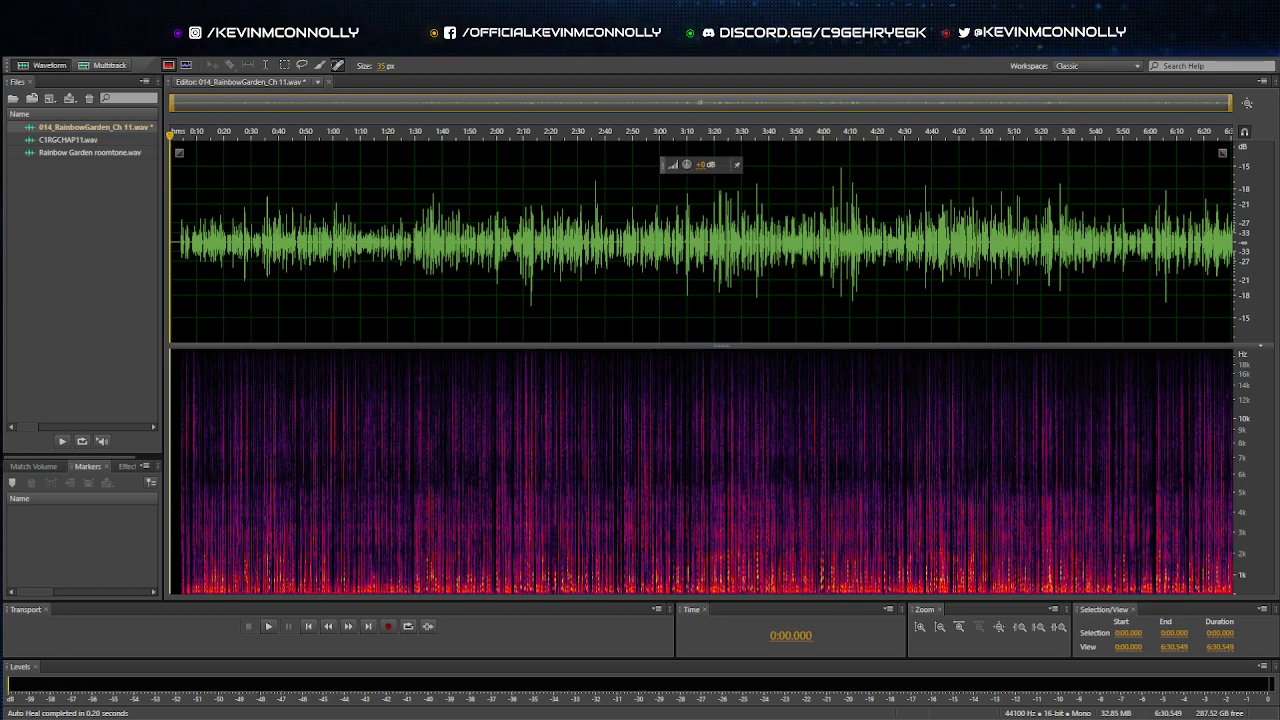
{"action": "left_click", "coordinate": [790, 635]}
{"action": "type", "text": "0:01:45.90"}
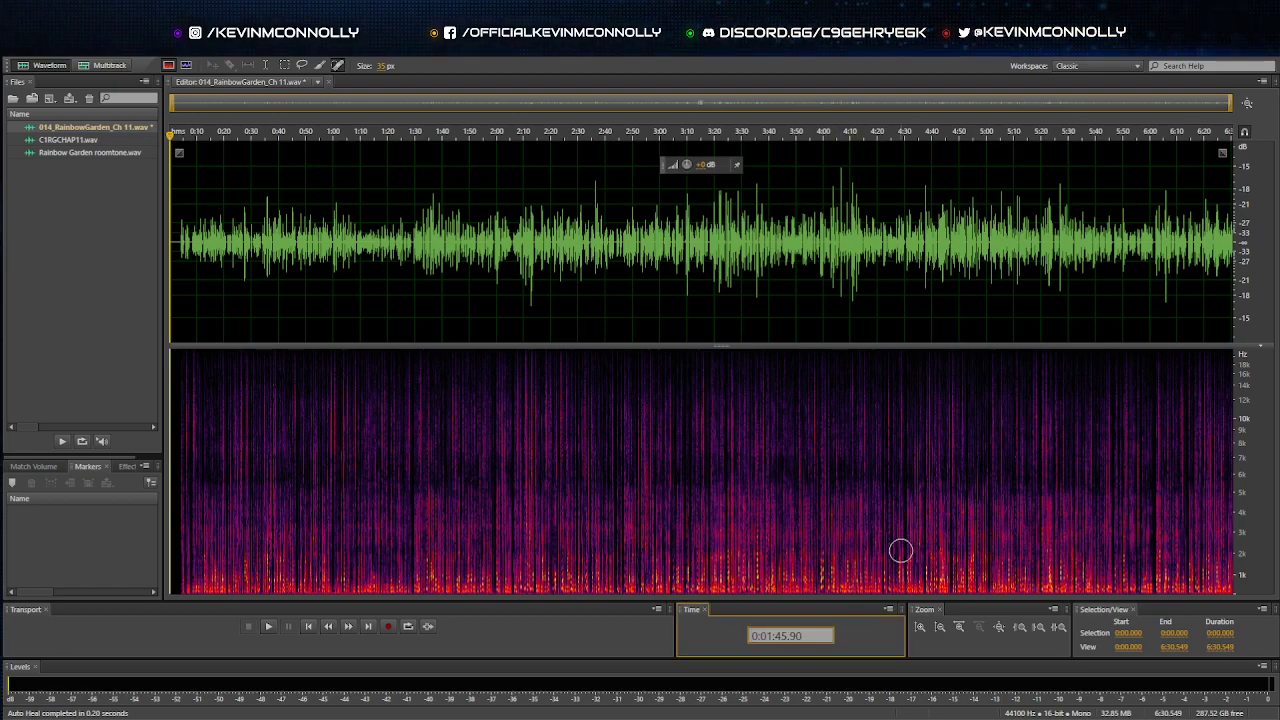
{"action": "key", "text": "Return"}
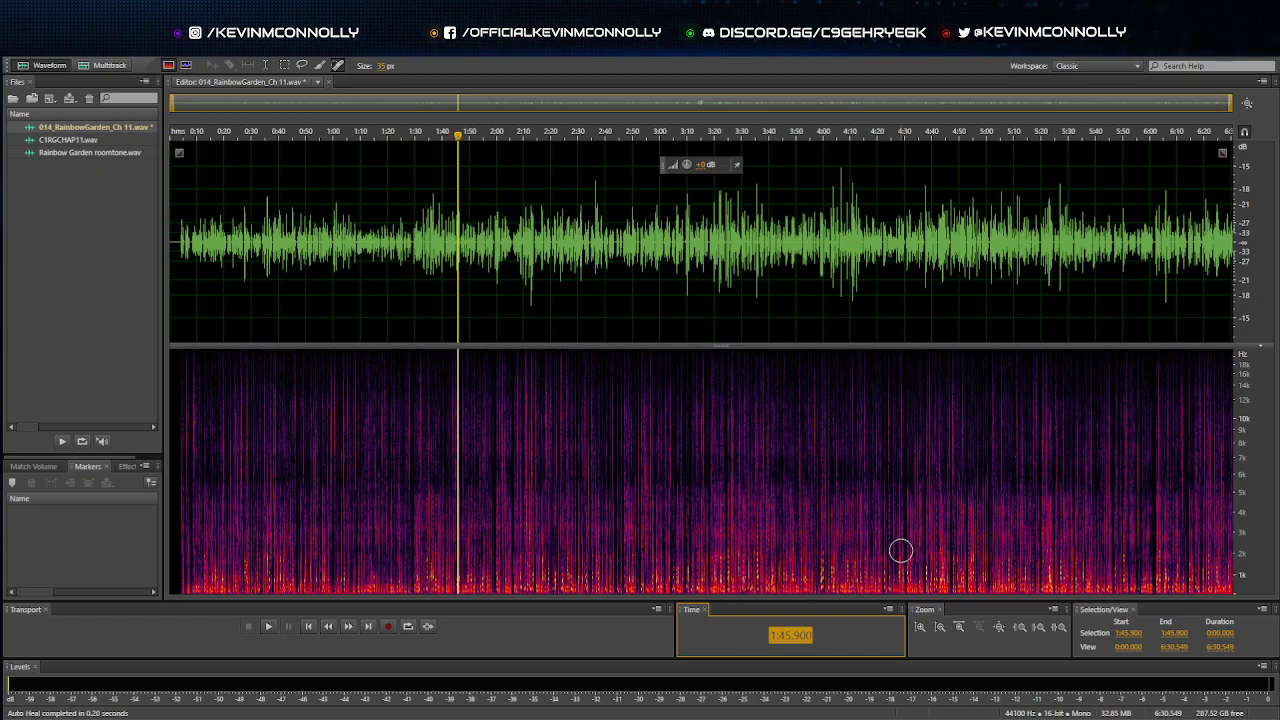